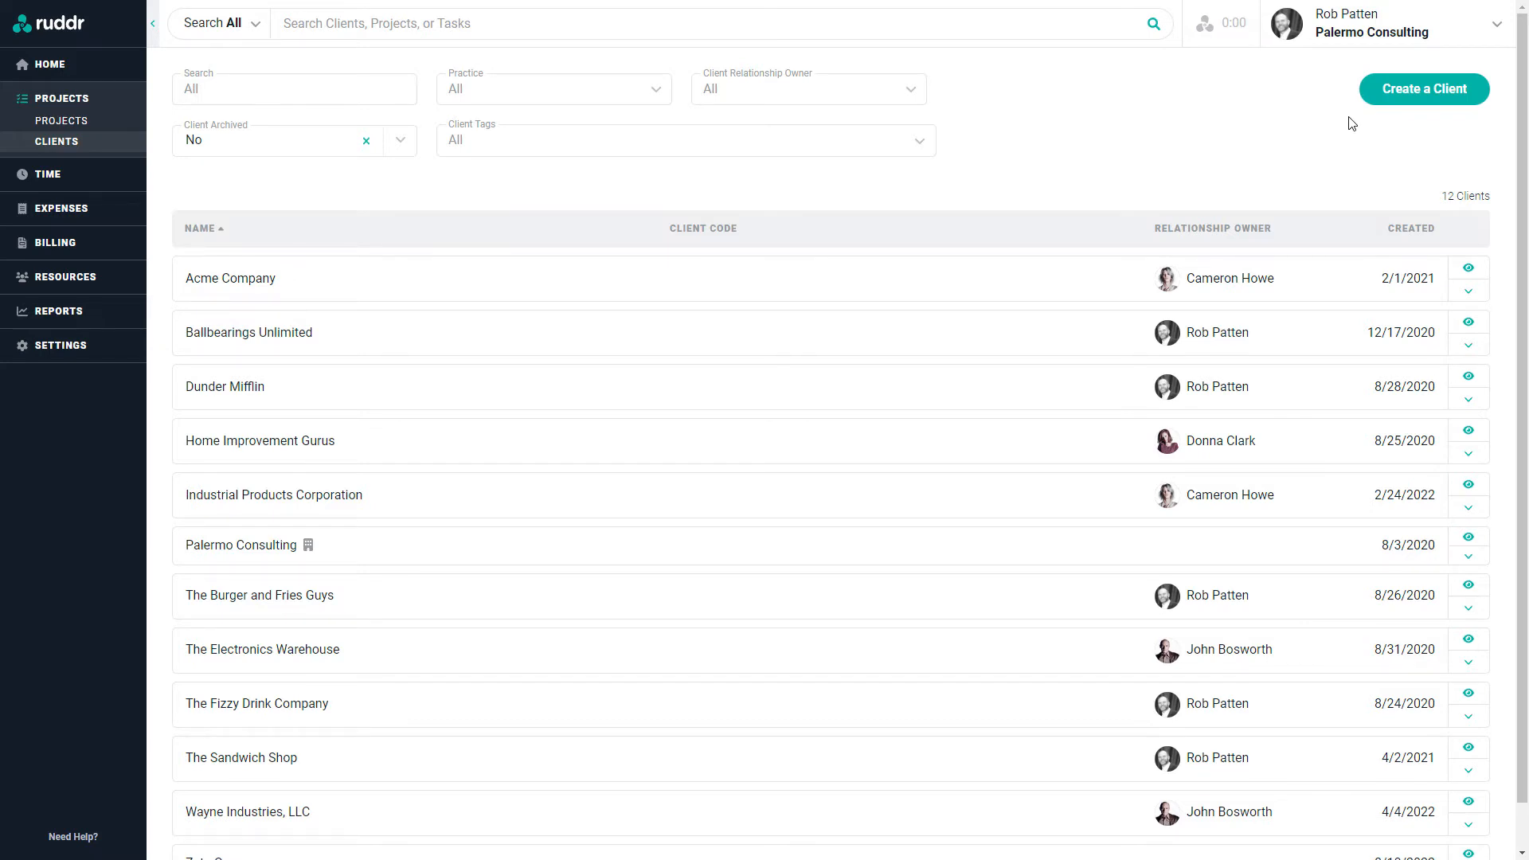
Step: Create a new client named BigTop Circus and assign the second active member listed as its relationship owner
left_click(1423, 92)
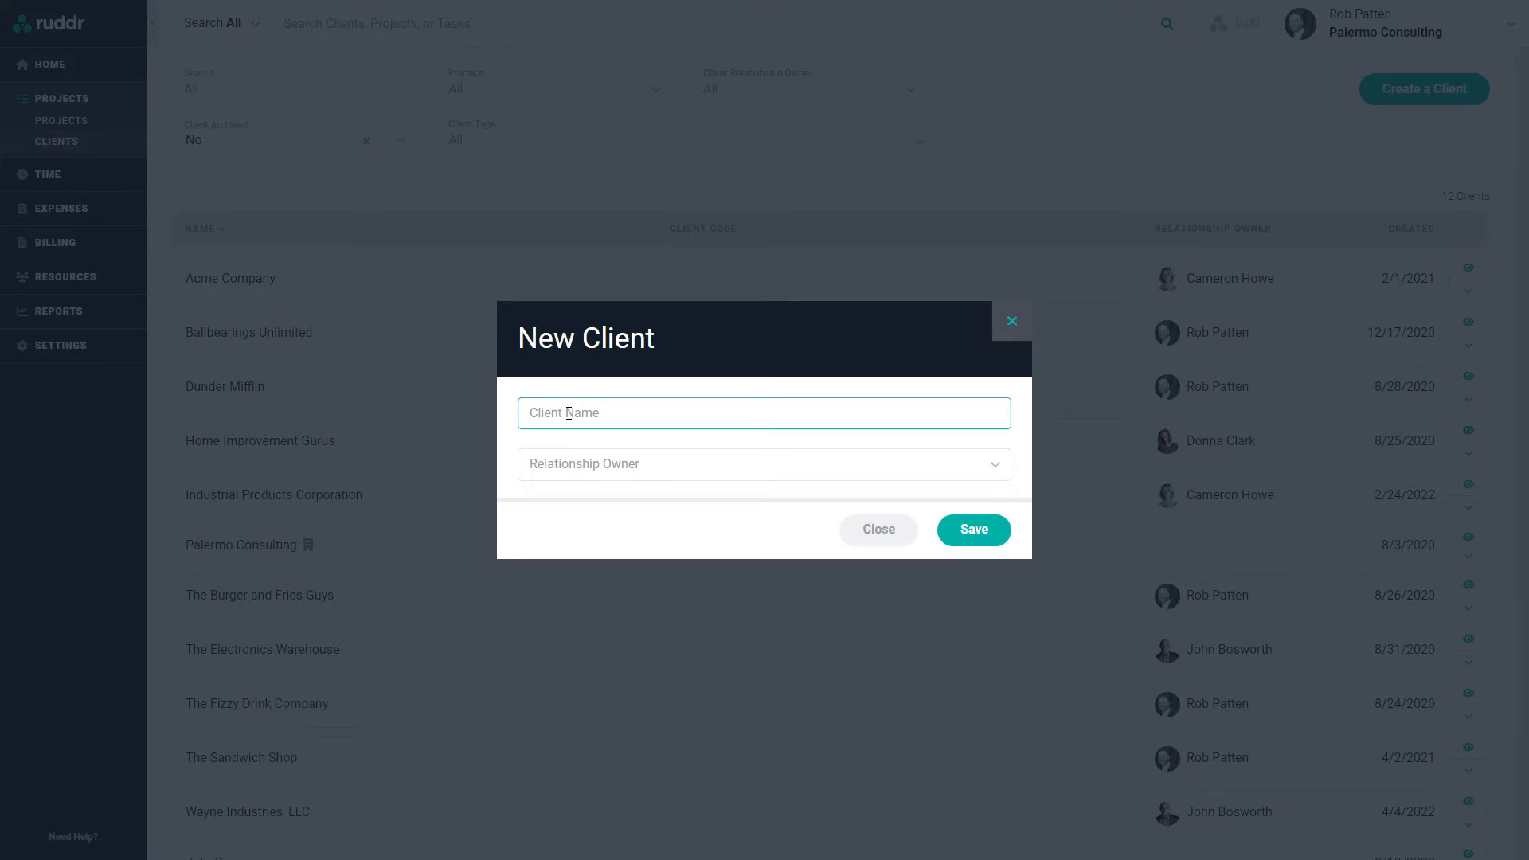
type("BigTop Circus")
left_click(613, 495)
left_click(660, 472)
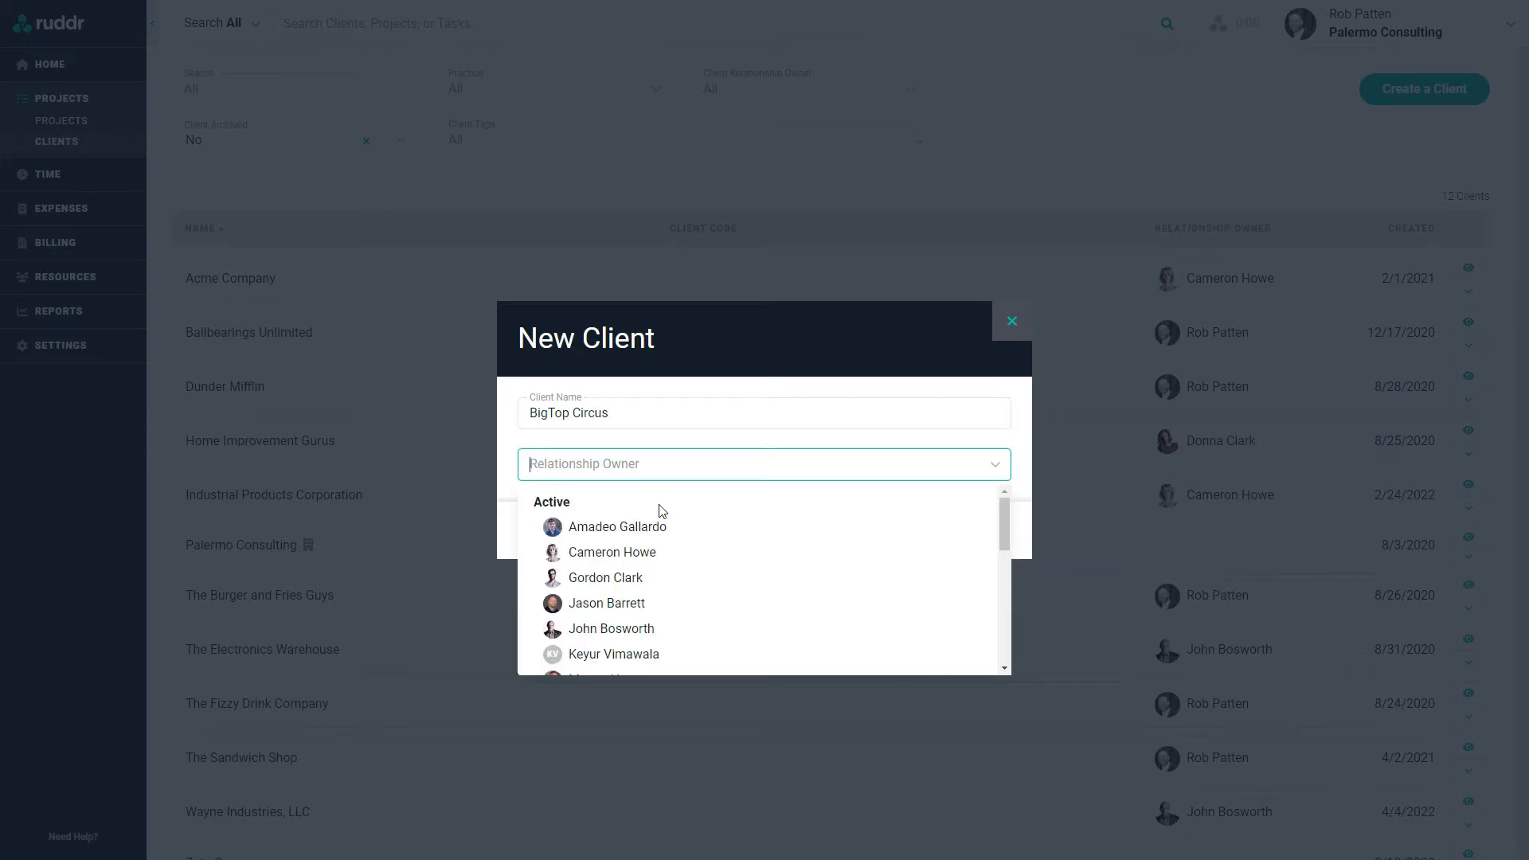
left_click(642, 551)
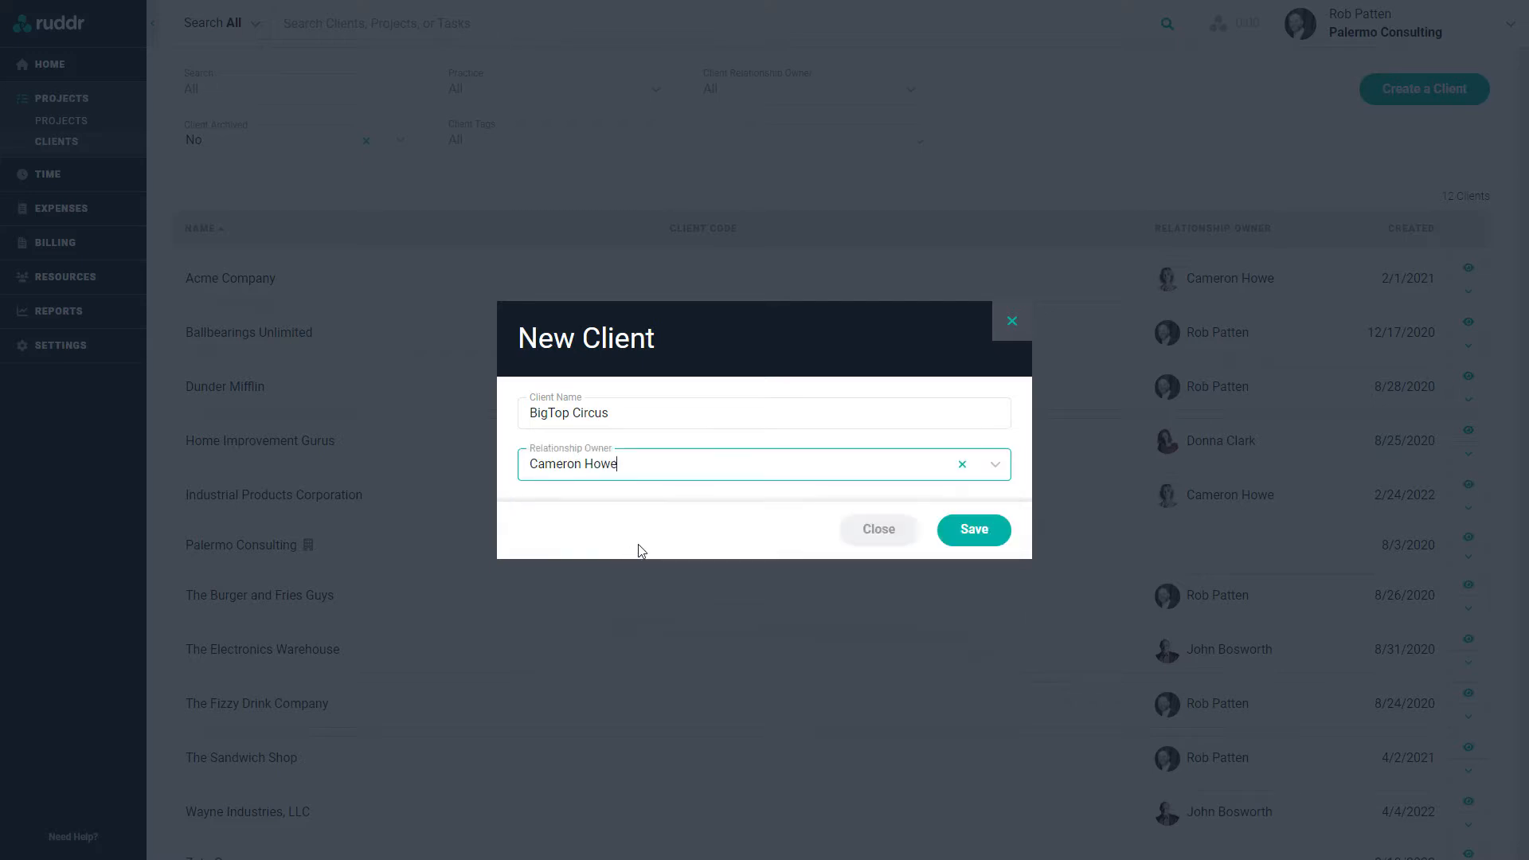
left_click(703, 533)
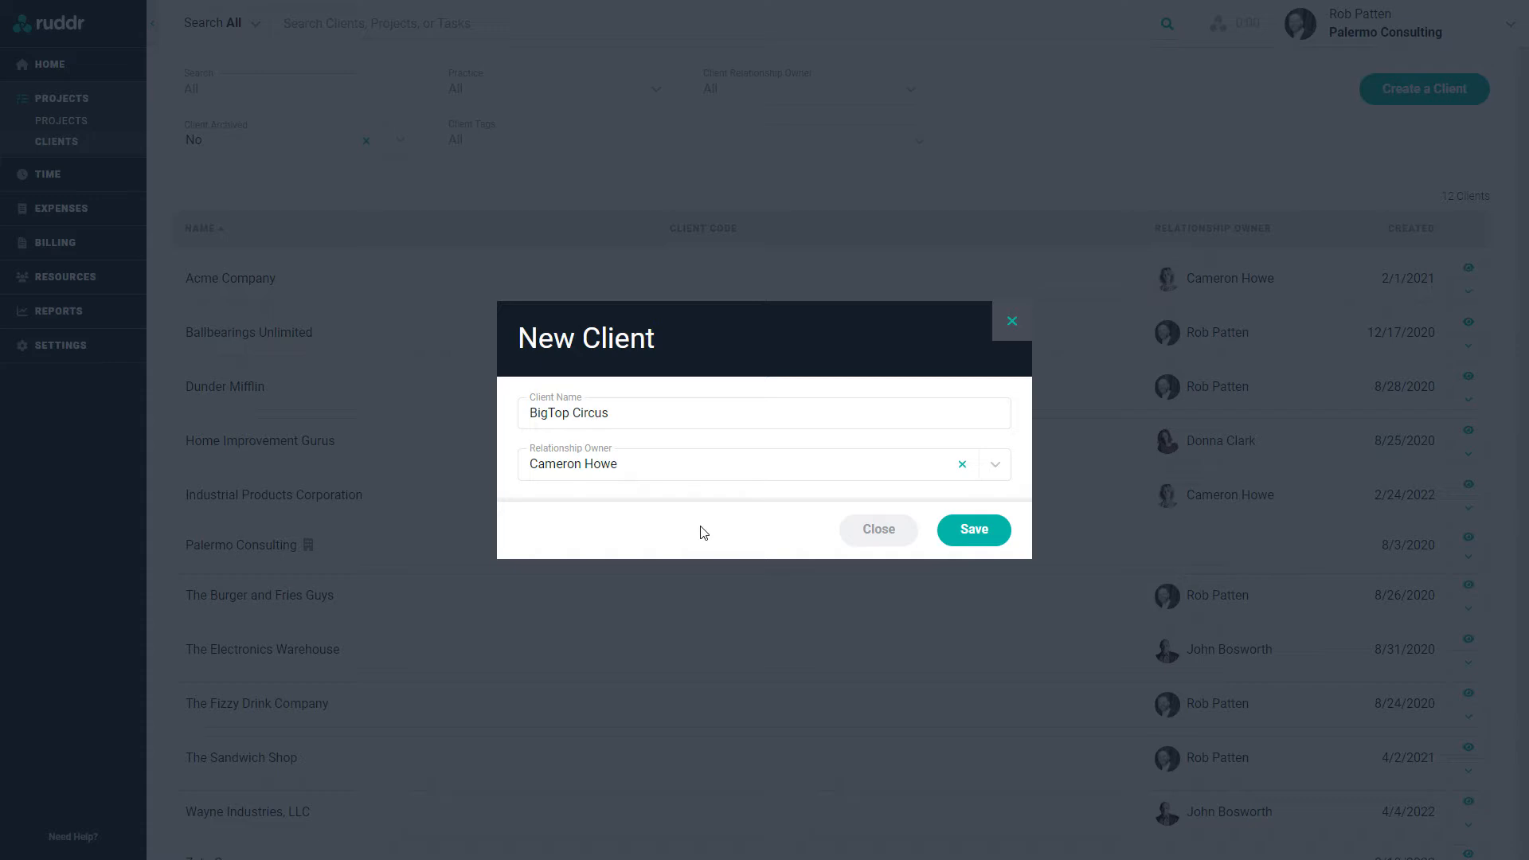
left_click(978, 532)
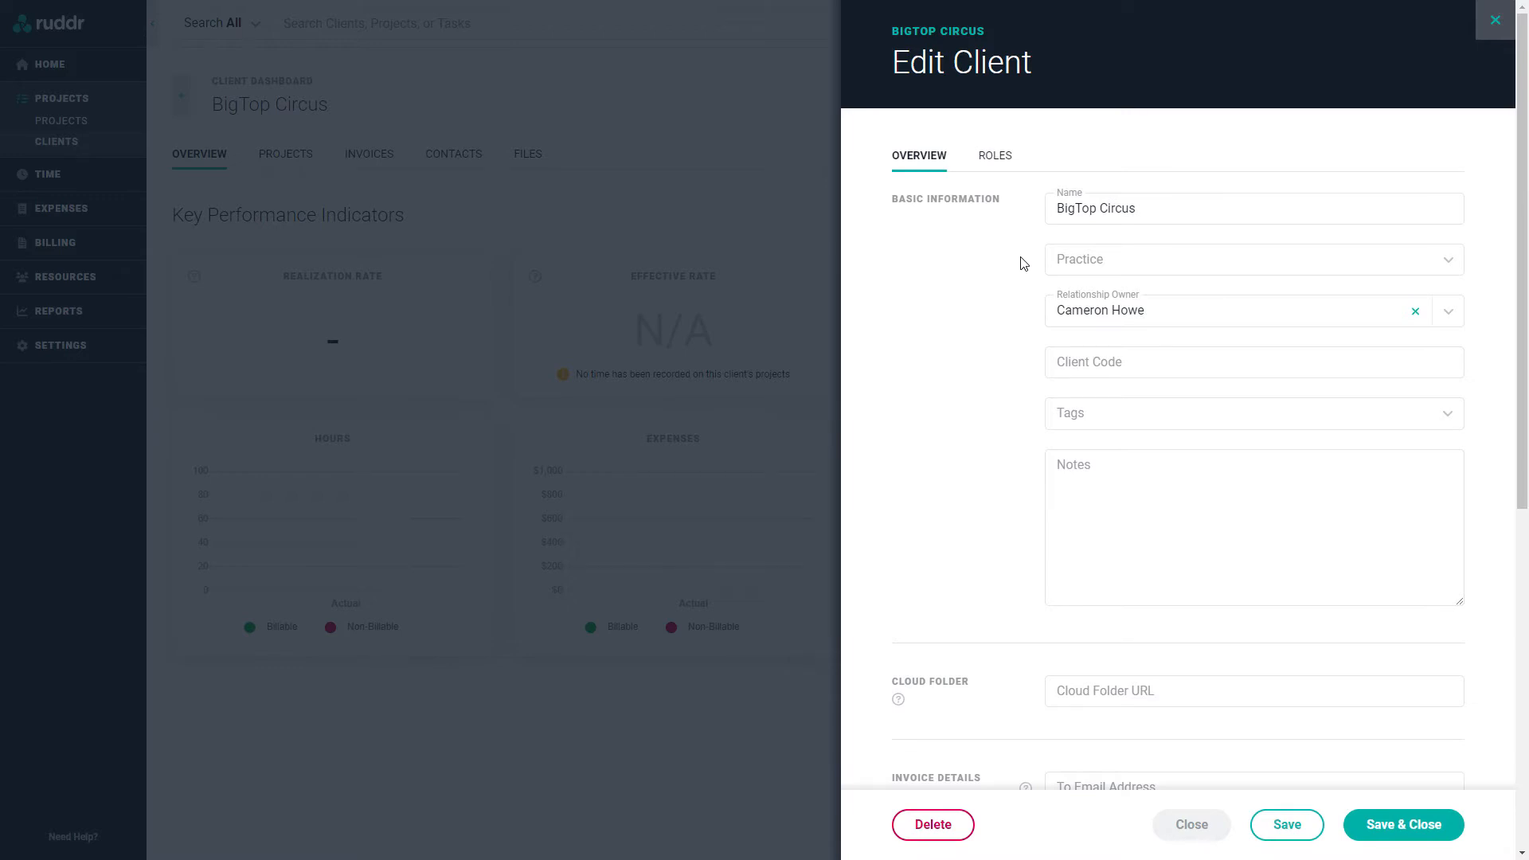
Step: Set the client's practice to Digital Transformation and add the tags Active Client, Central Region and Tier 1 Client
left_click(1128, 258)
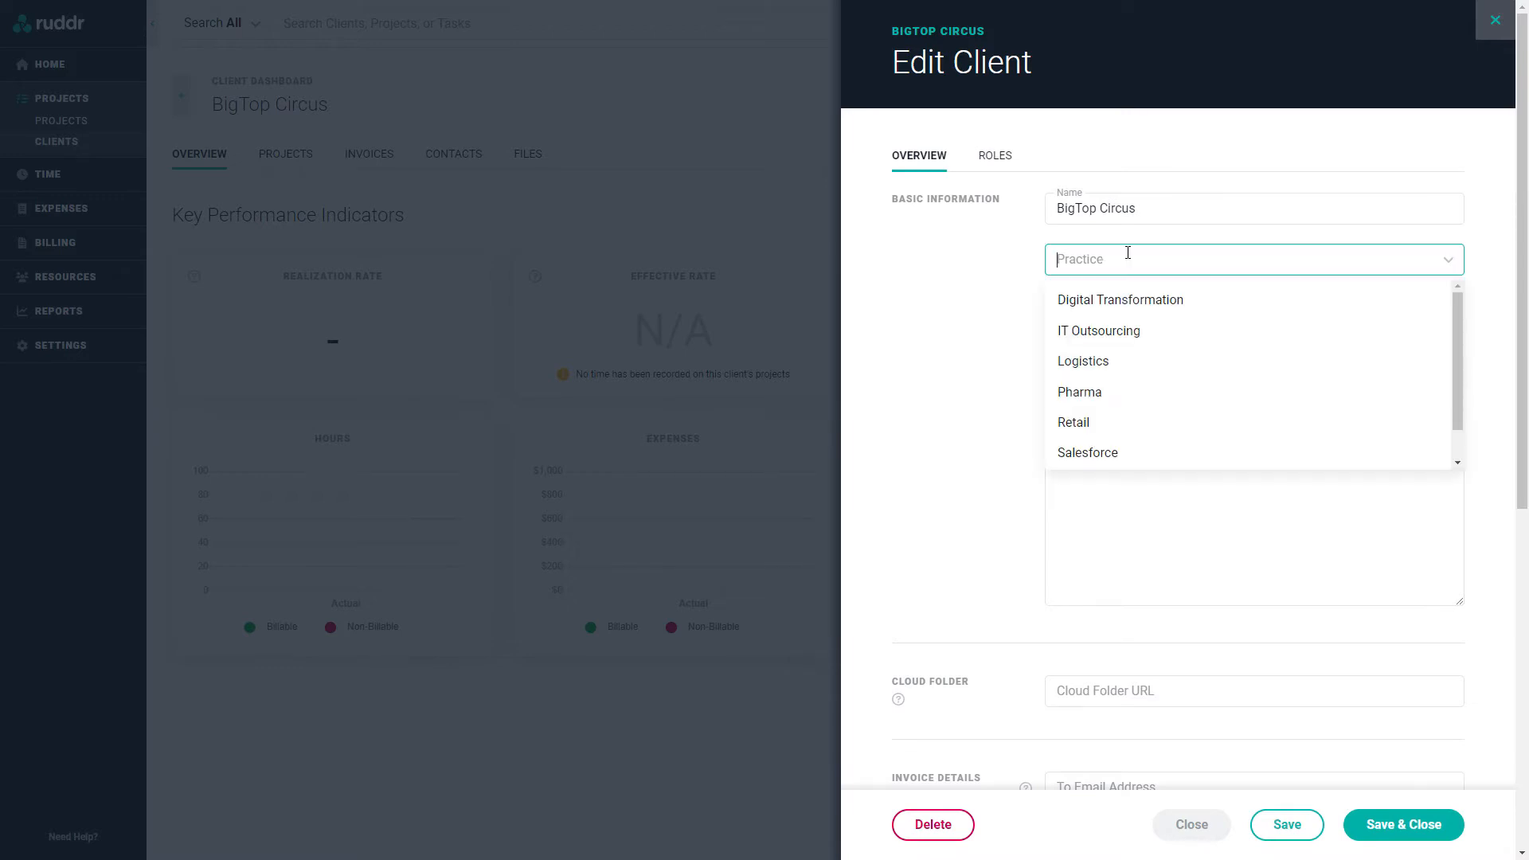
left_click(1140, 307)
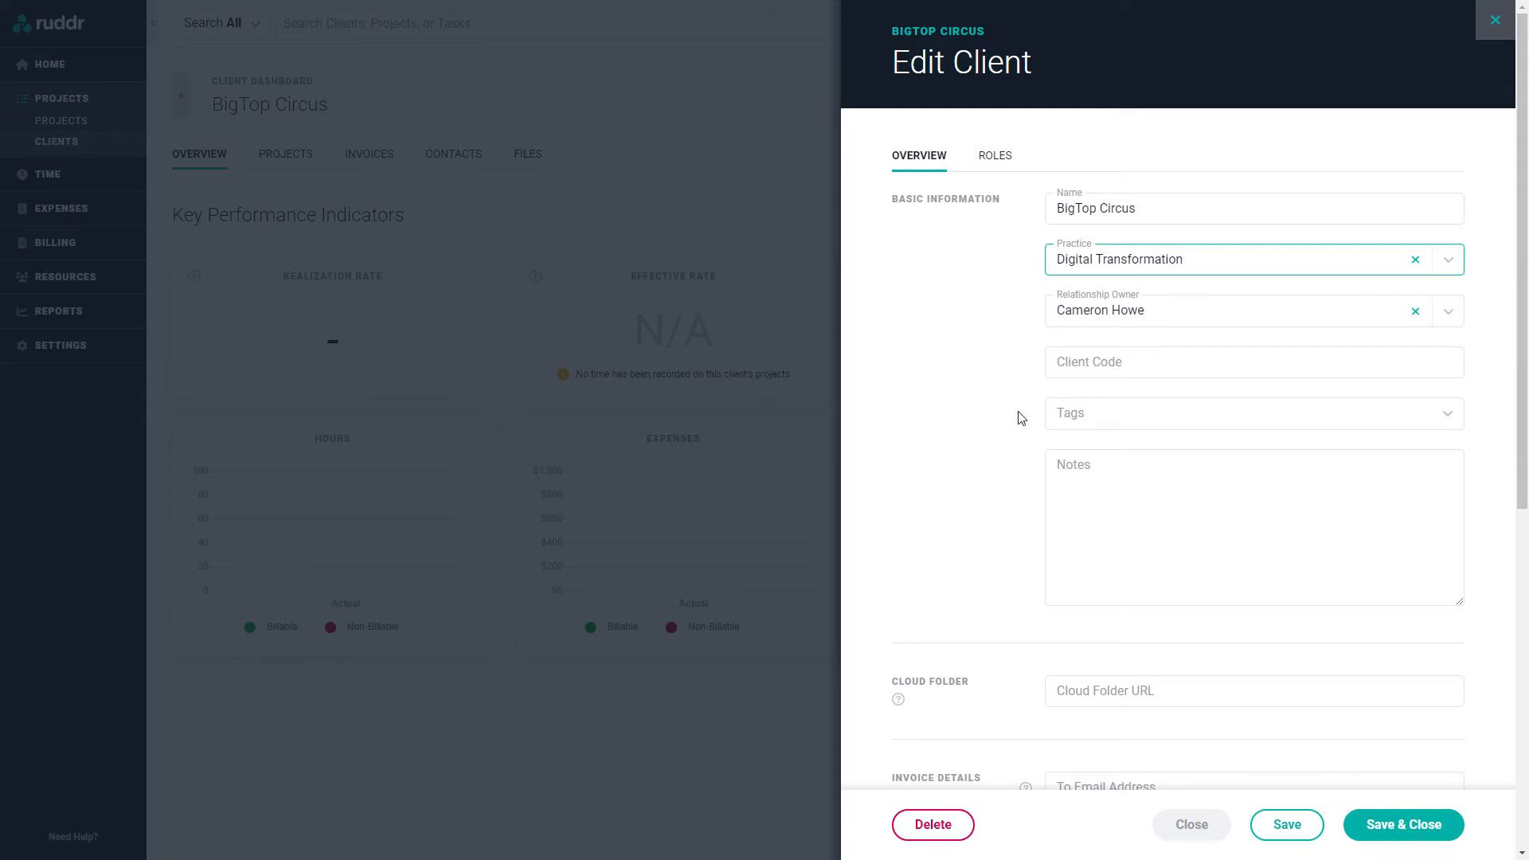
left_click(1099, 414)
left_click(1110, 485)
left_click(1221, 414)
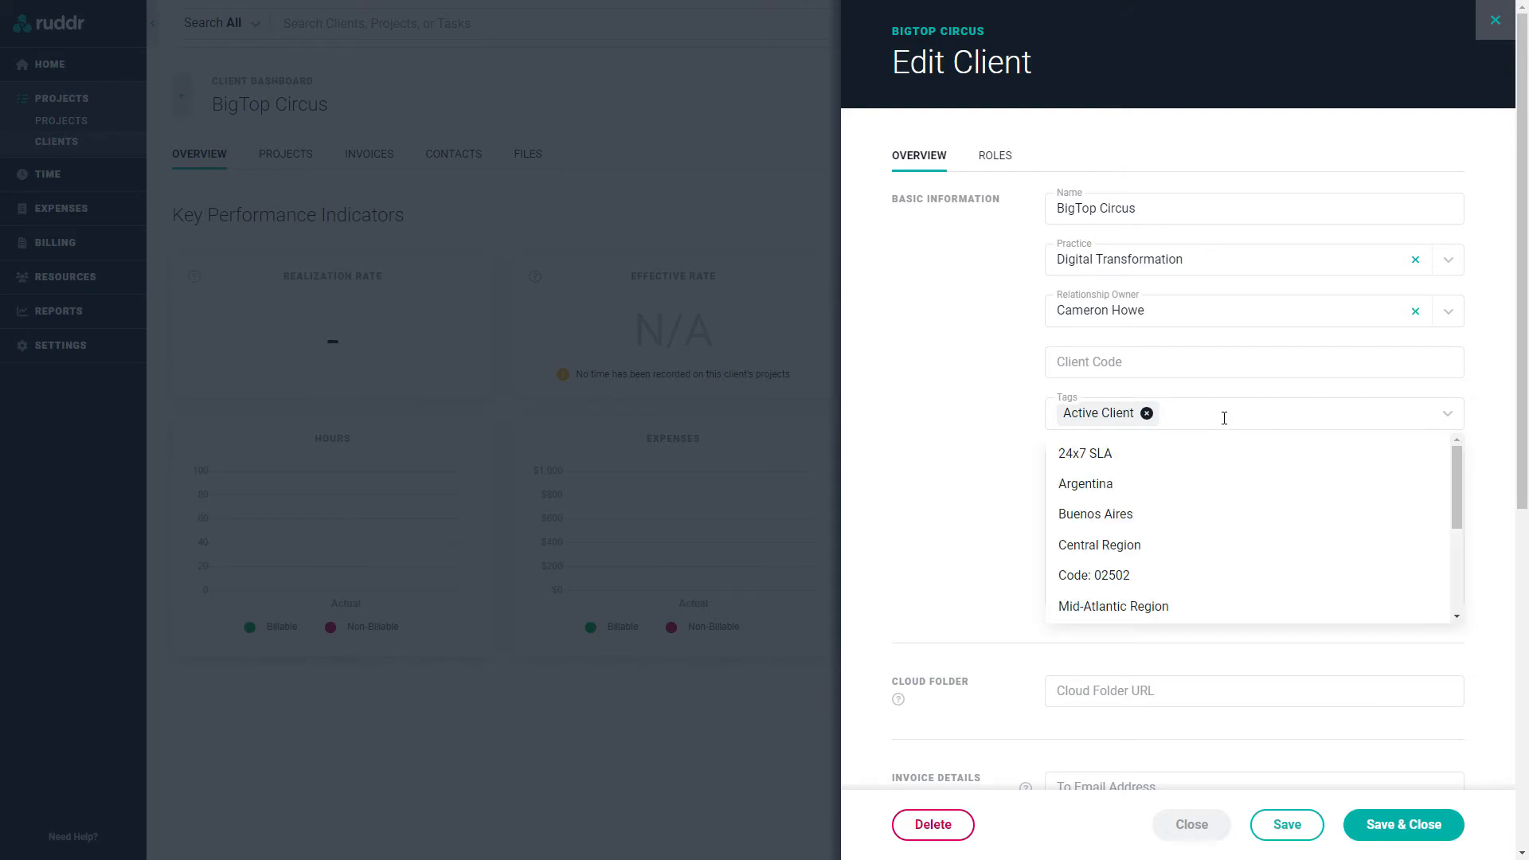
left_click(1119, 545)
left_click(1291, 415)
scroll(1254, 534, "down", 2)
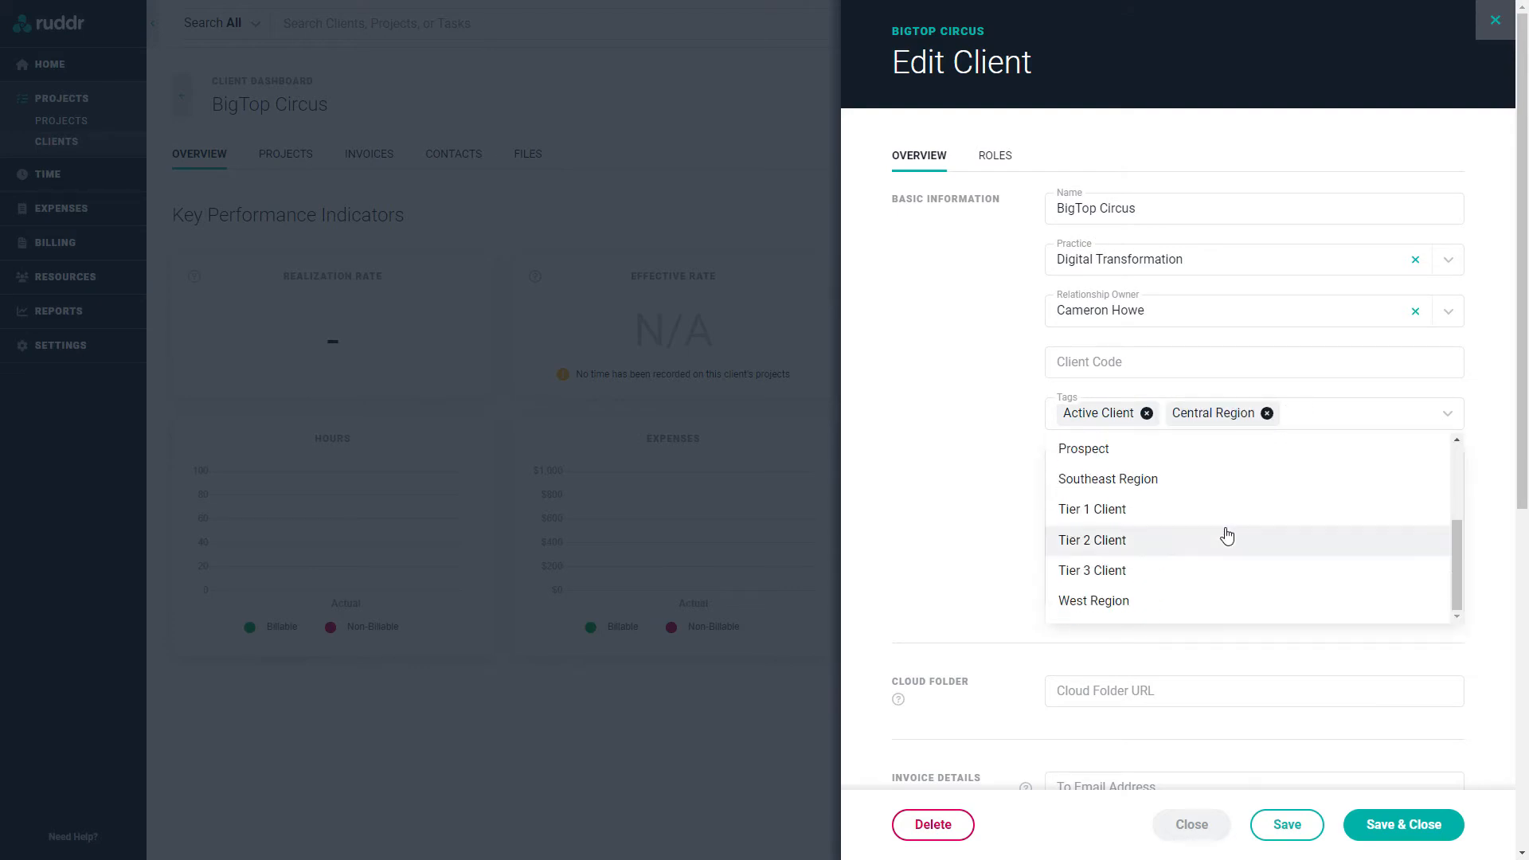
left_click(1089, 511)
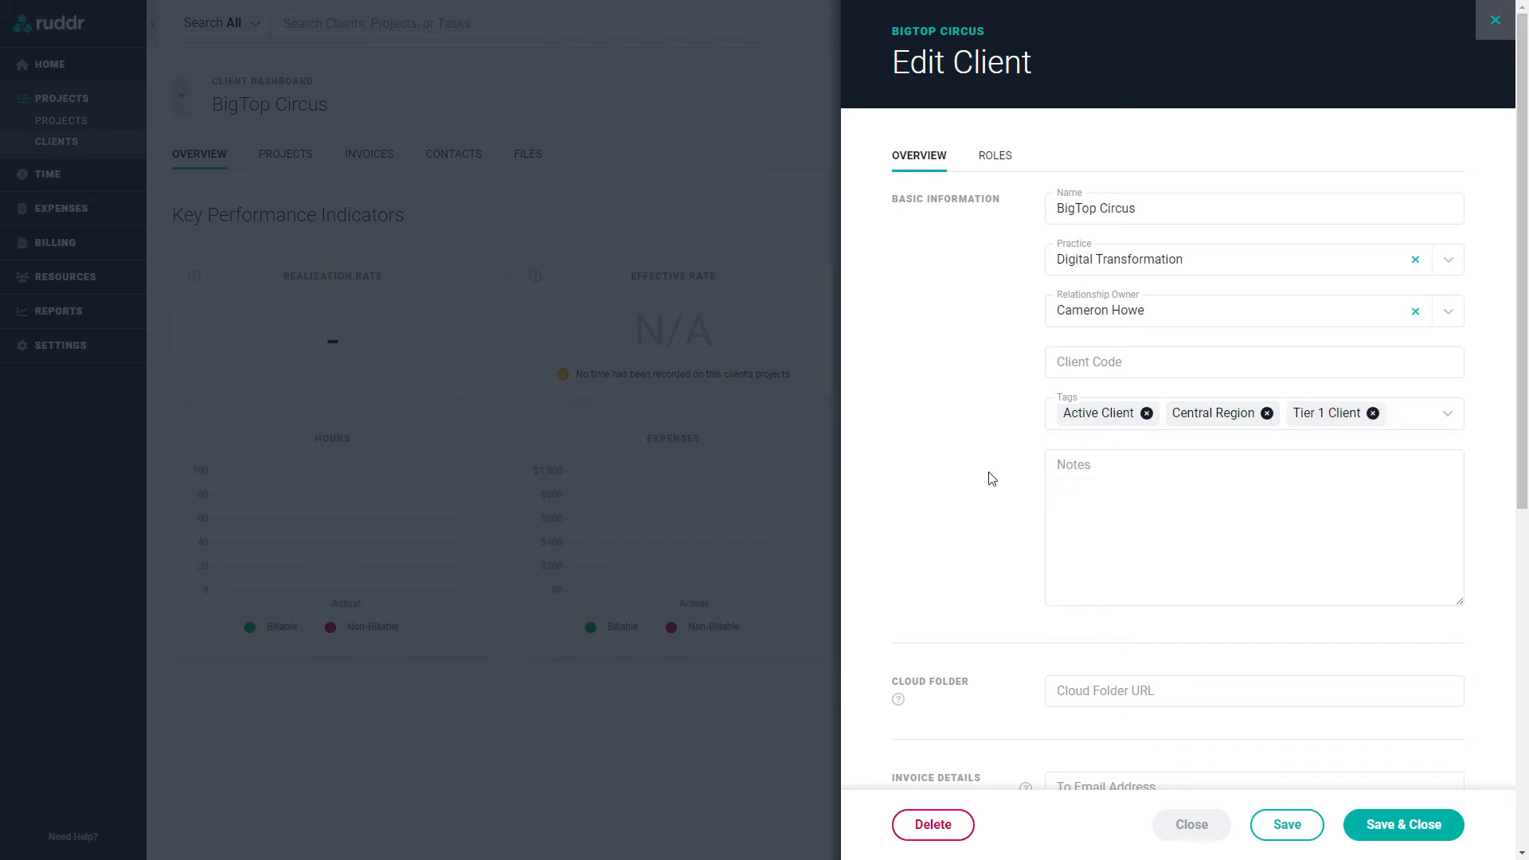
Step: Review the client's notes, cloud folder and invoice detail settings
scroll(992, 478, "down", 3)
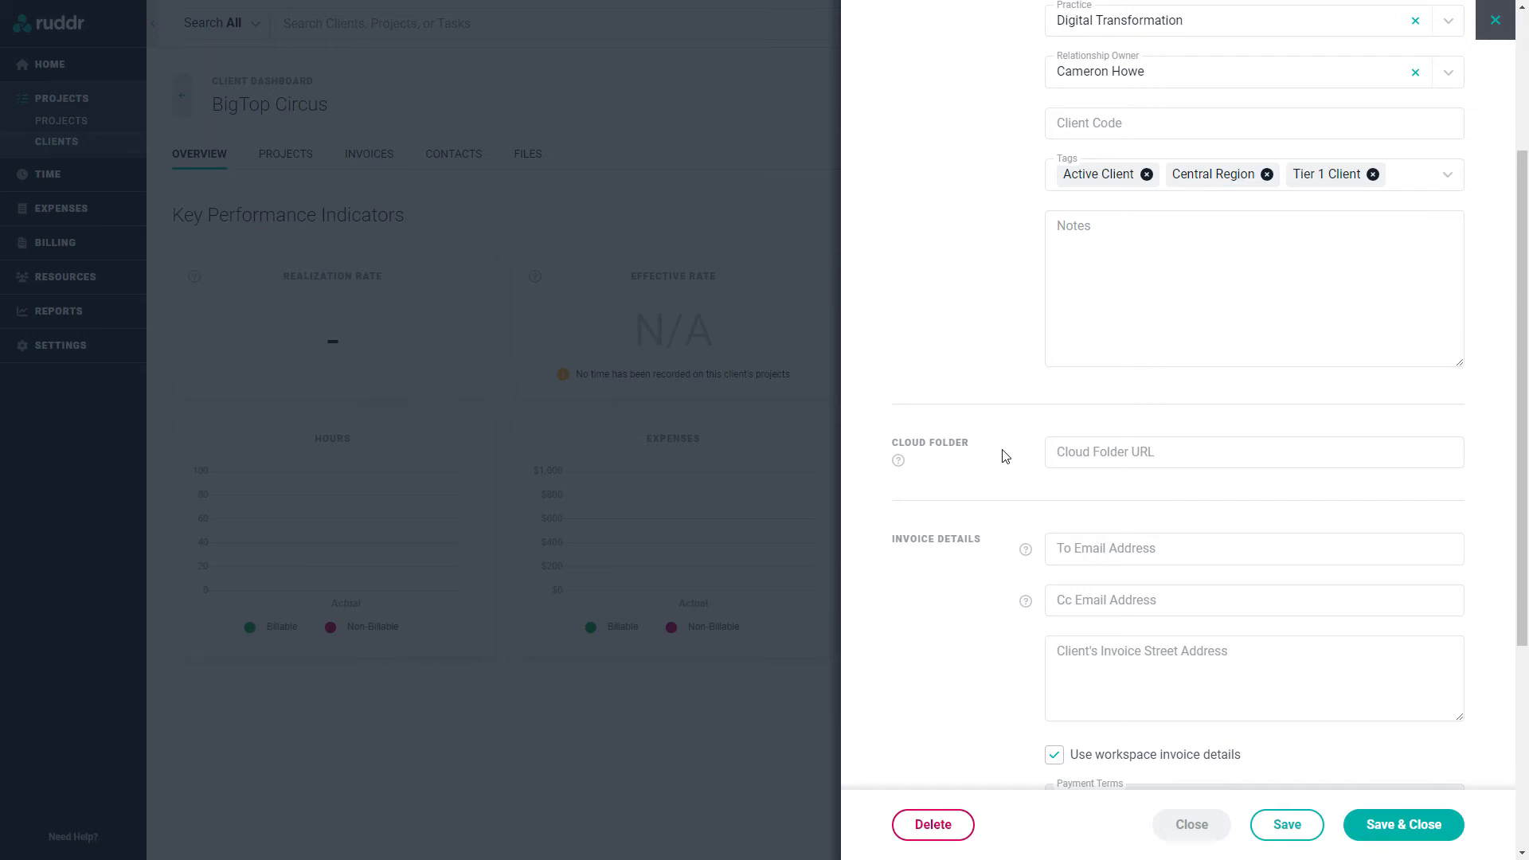
scroll(1003, 455, "down", 3)
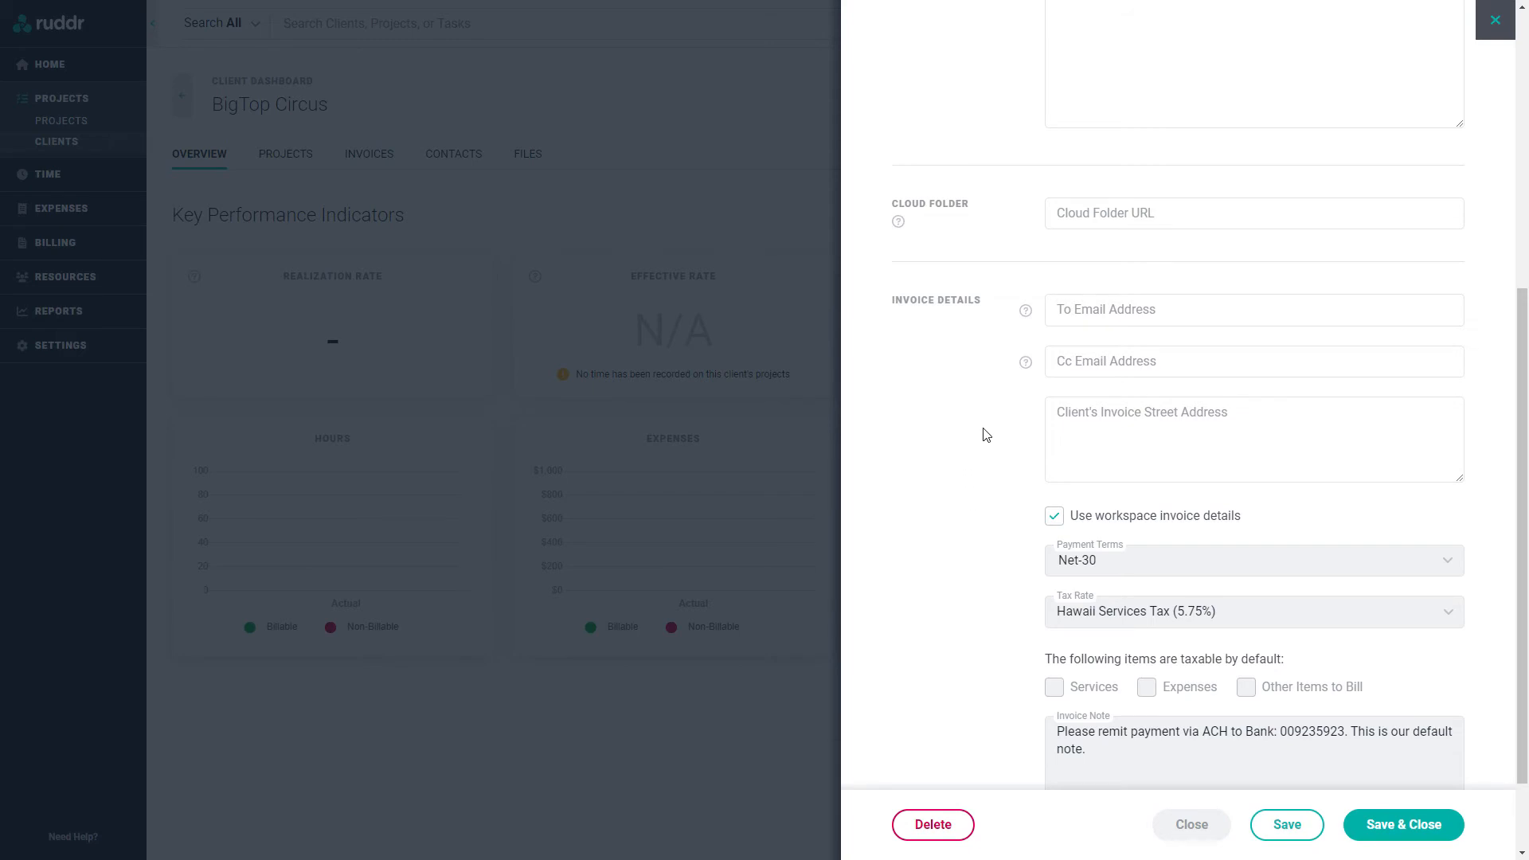
scroll(964, 529, "down", 2)
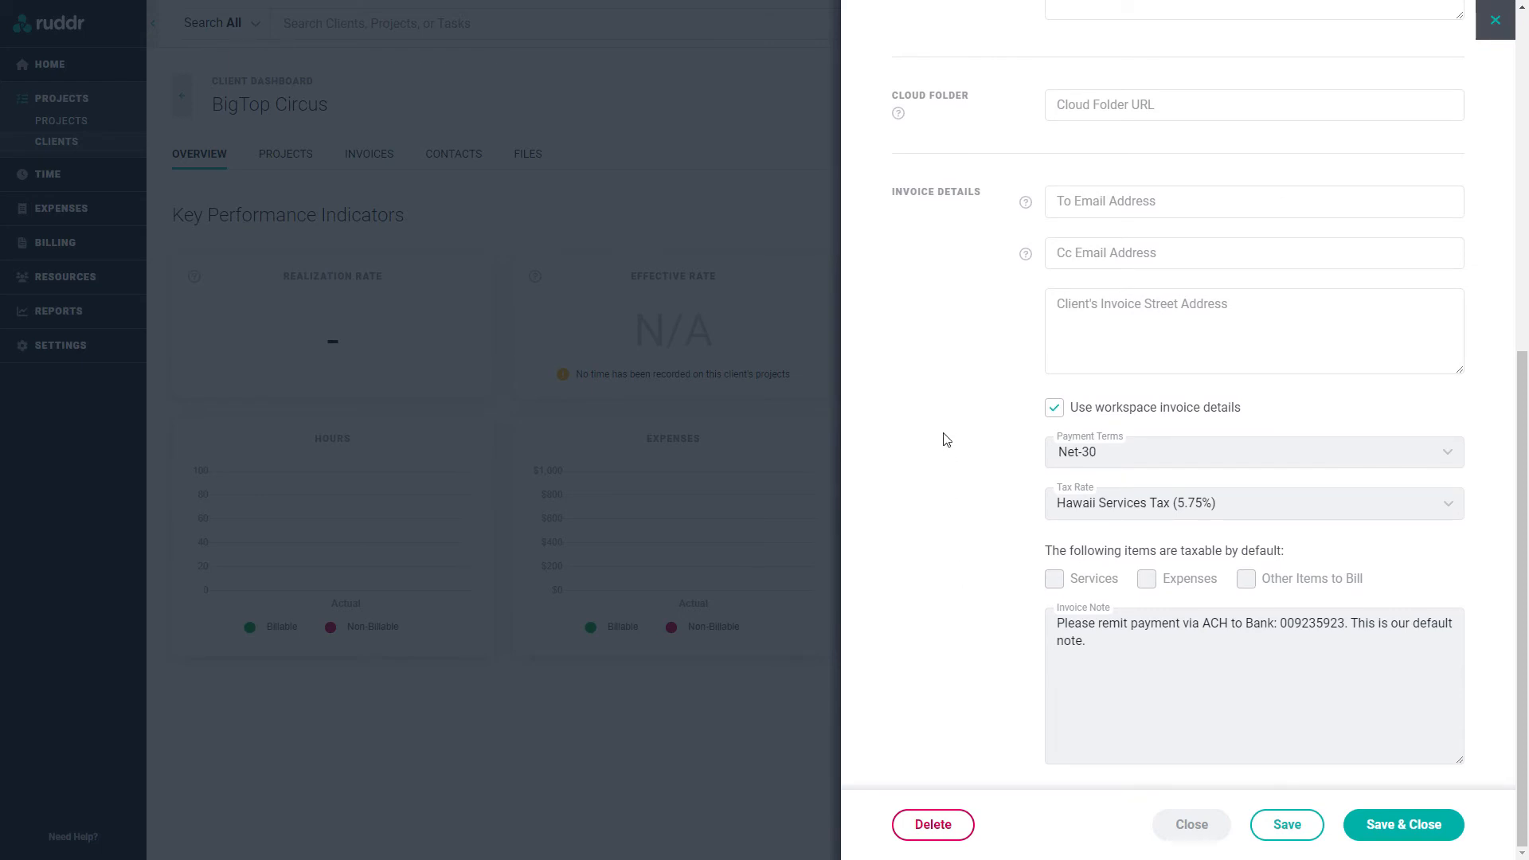
scroll(946, 439, "up", 8)
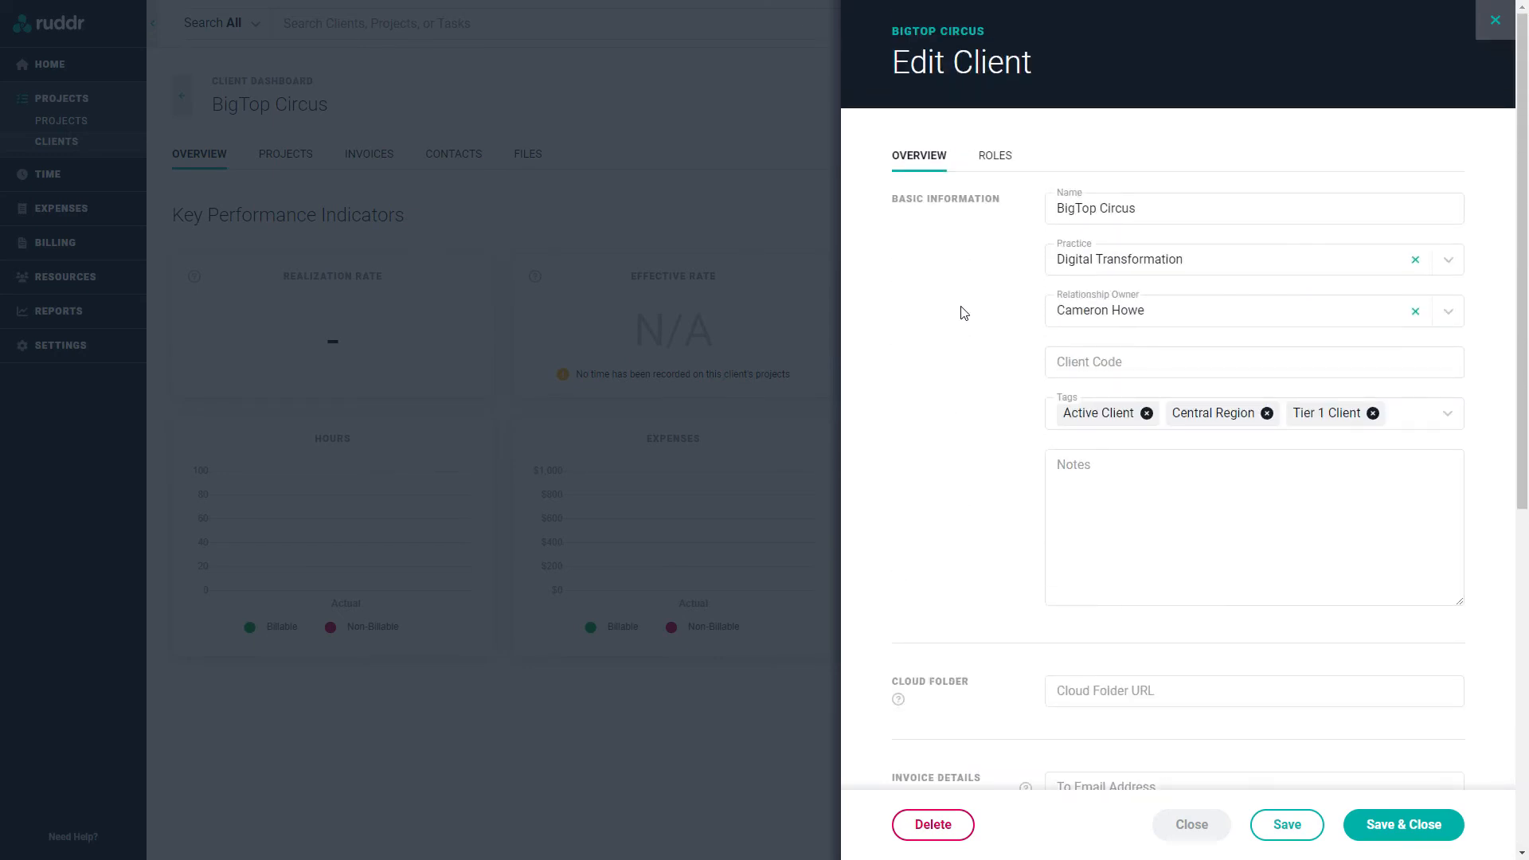
Step: Start a new client role named Project Manager with the Project Management discipline
left_click(996, 159)
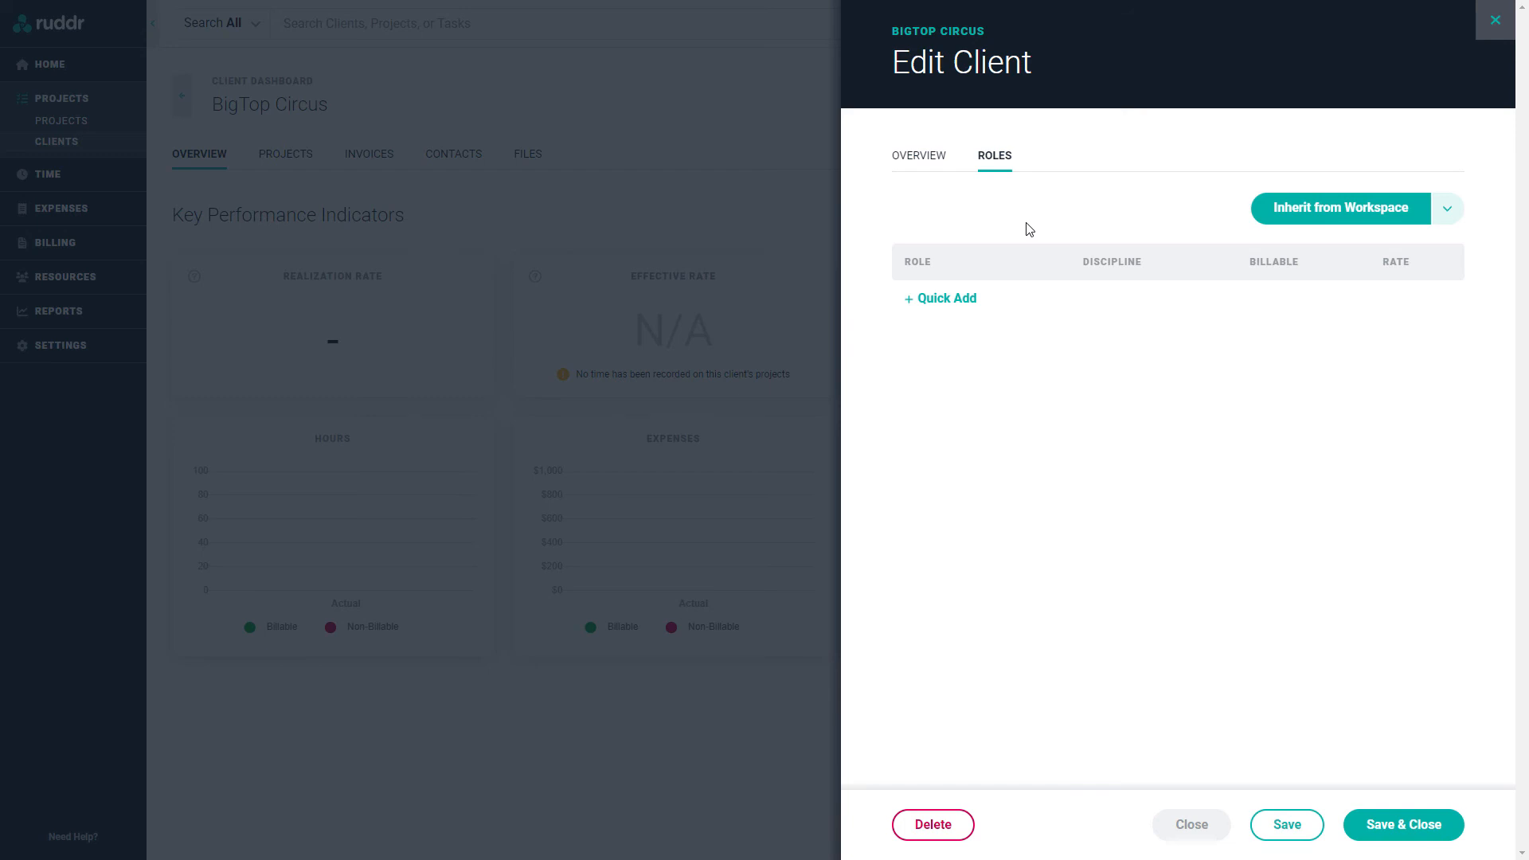
left_click(966, 305)
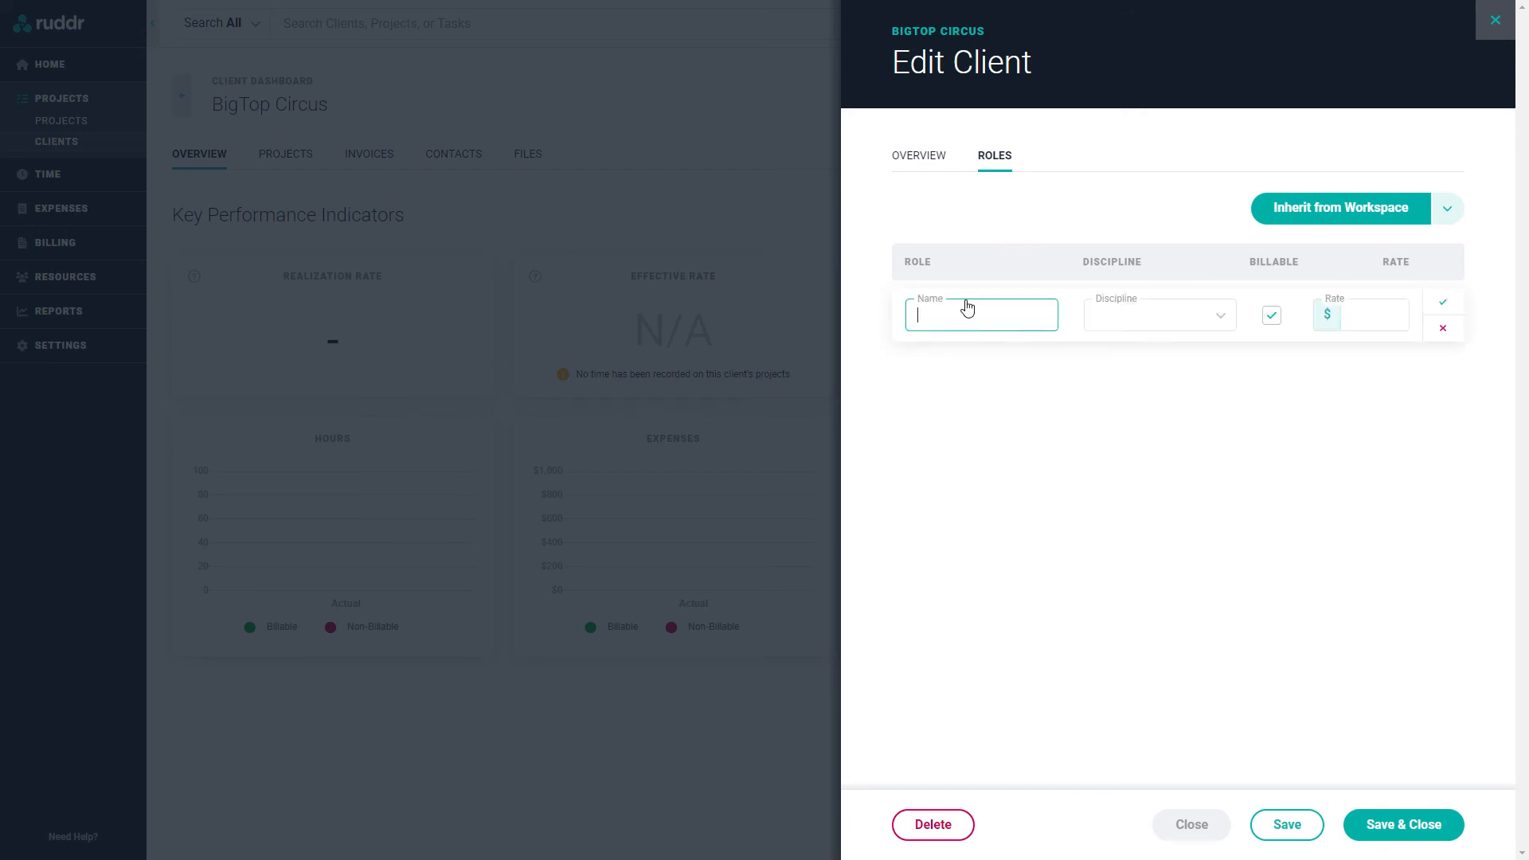
type("Project Manager")
left_click(1165, 322)
scroll(1174, 394, "down", 2)
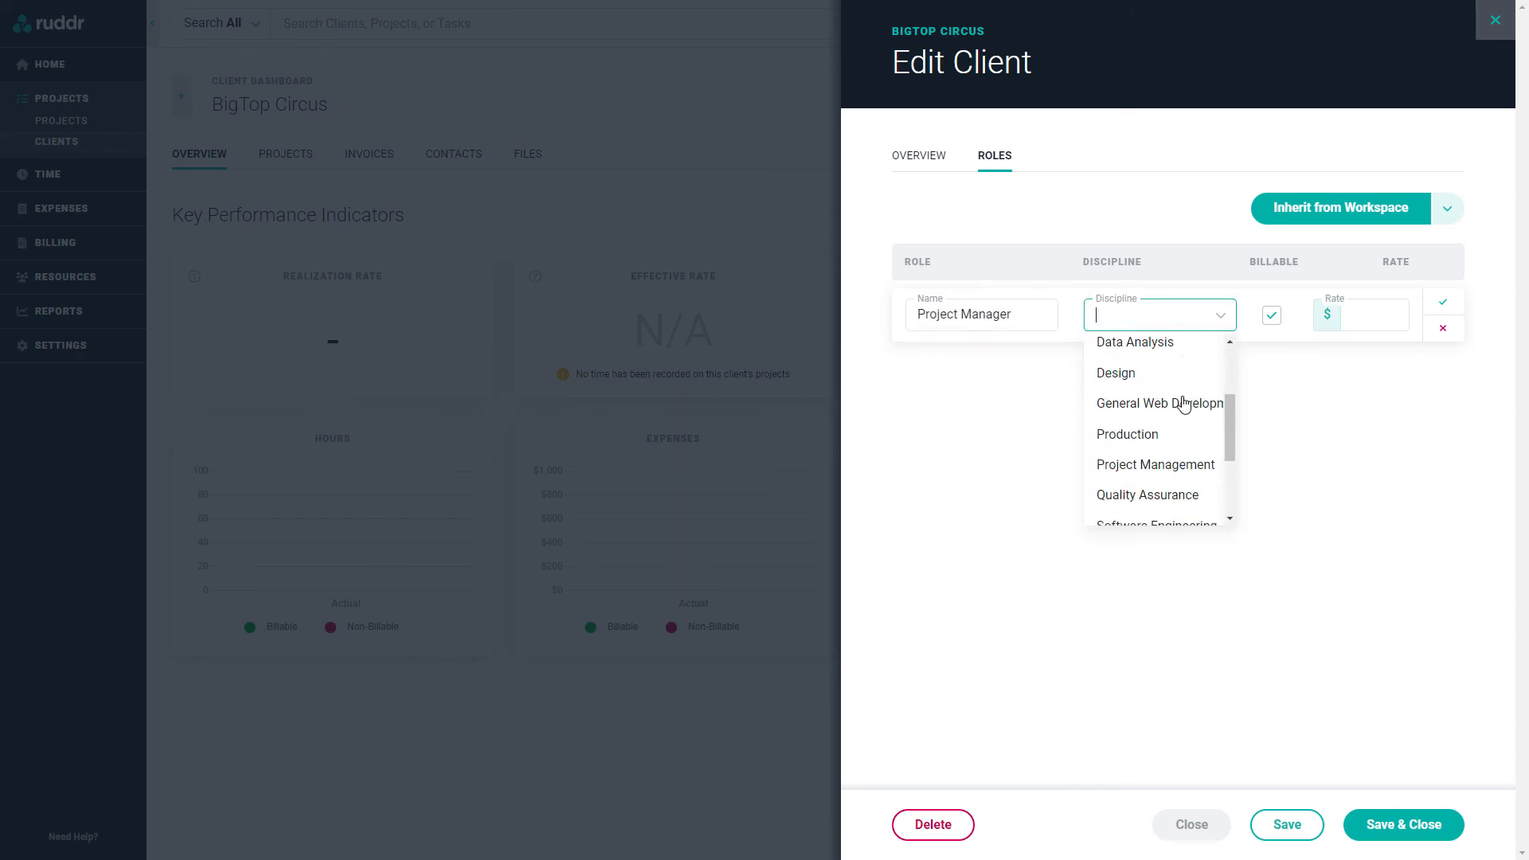
scroll(1179, 408, "down", 1)
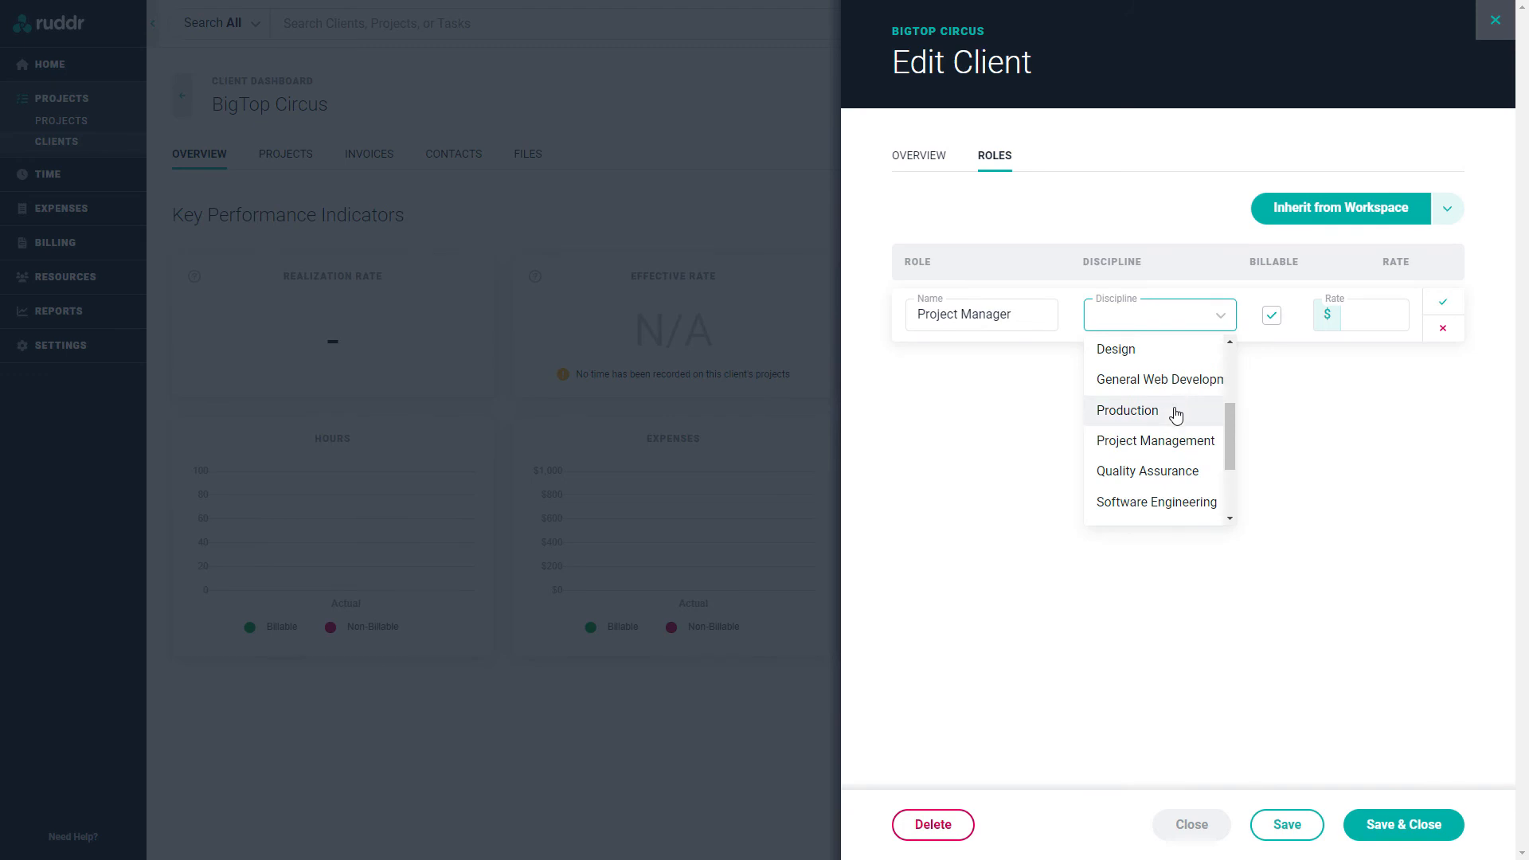
left_click(1171, 448)
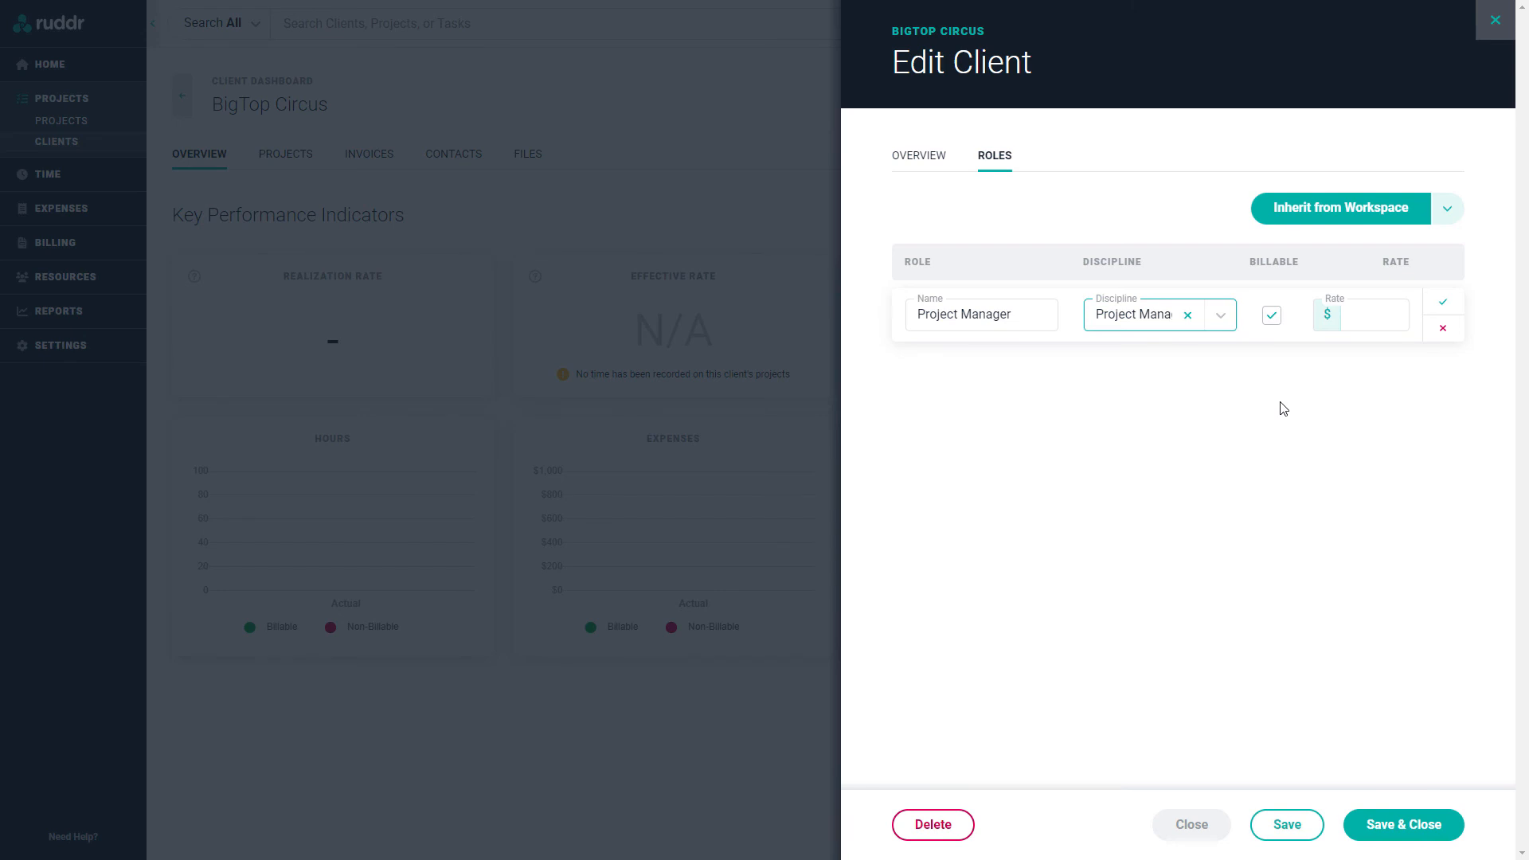
Step: Keep the new role billable at a rate of $150, add it, and save and close the client record
left_click(1272, 329)
left_click(1272, 320)
left_click(1361, 315)
type("150")
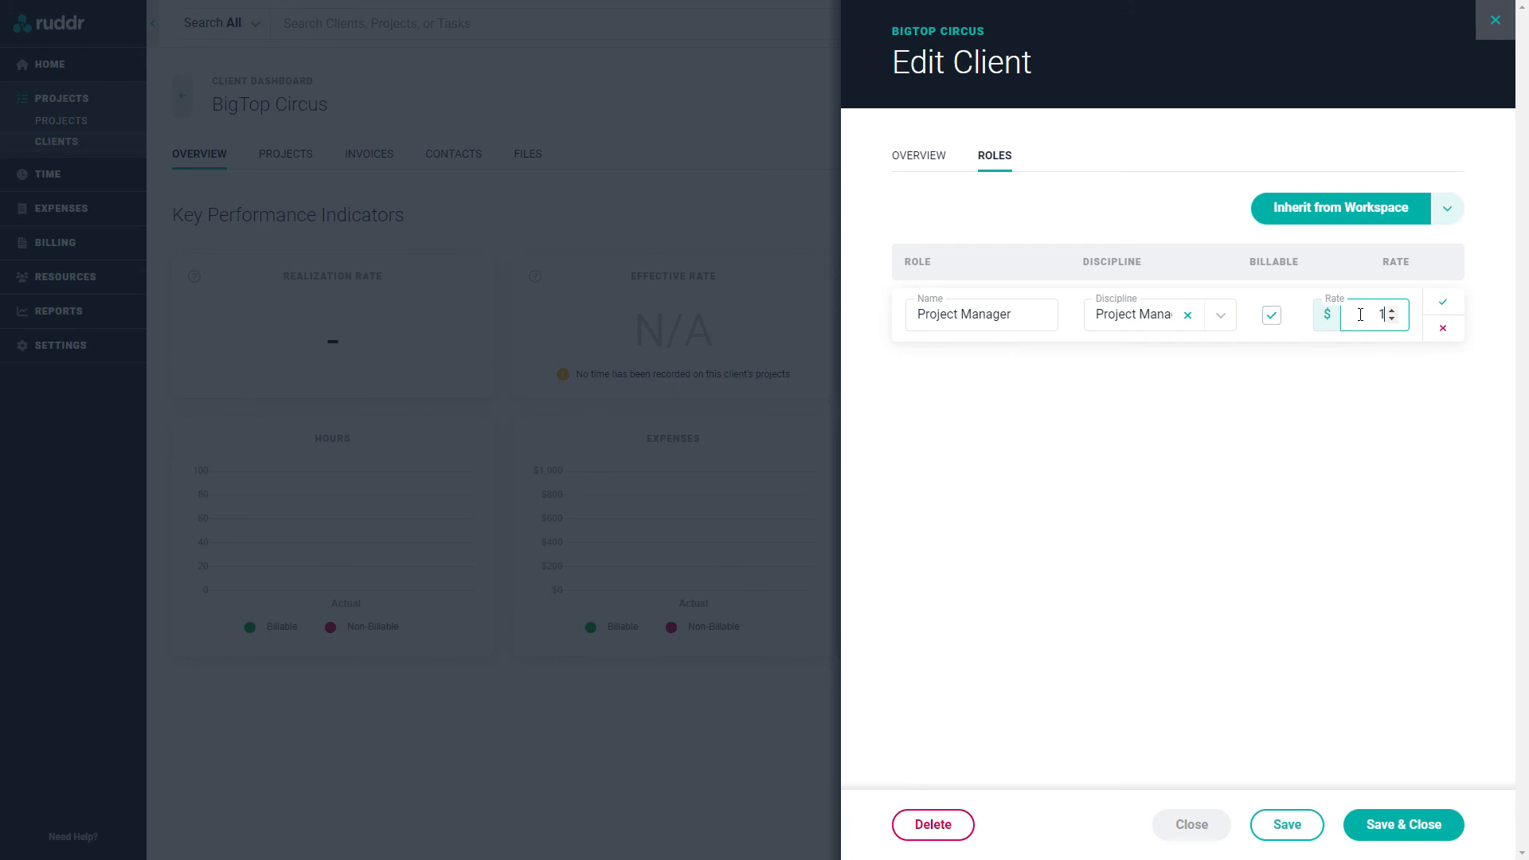
left_click(1433, 311)
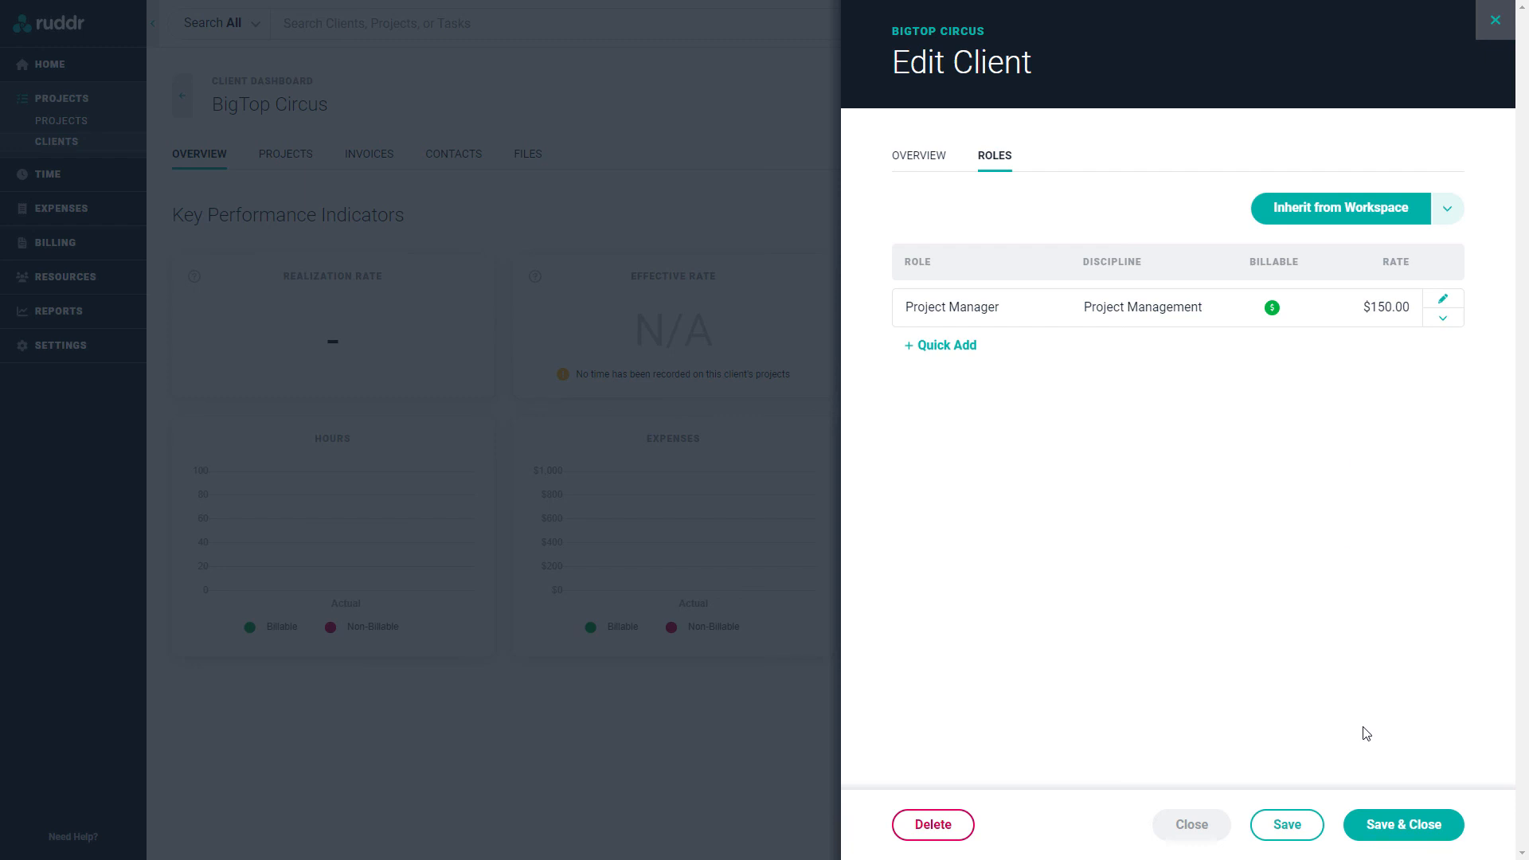
left_click(1406, 826)
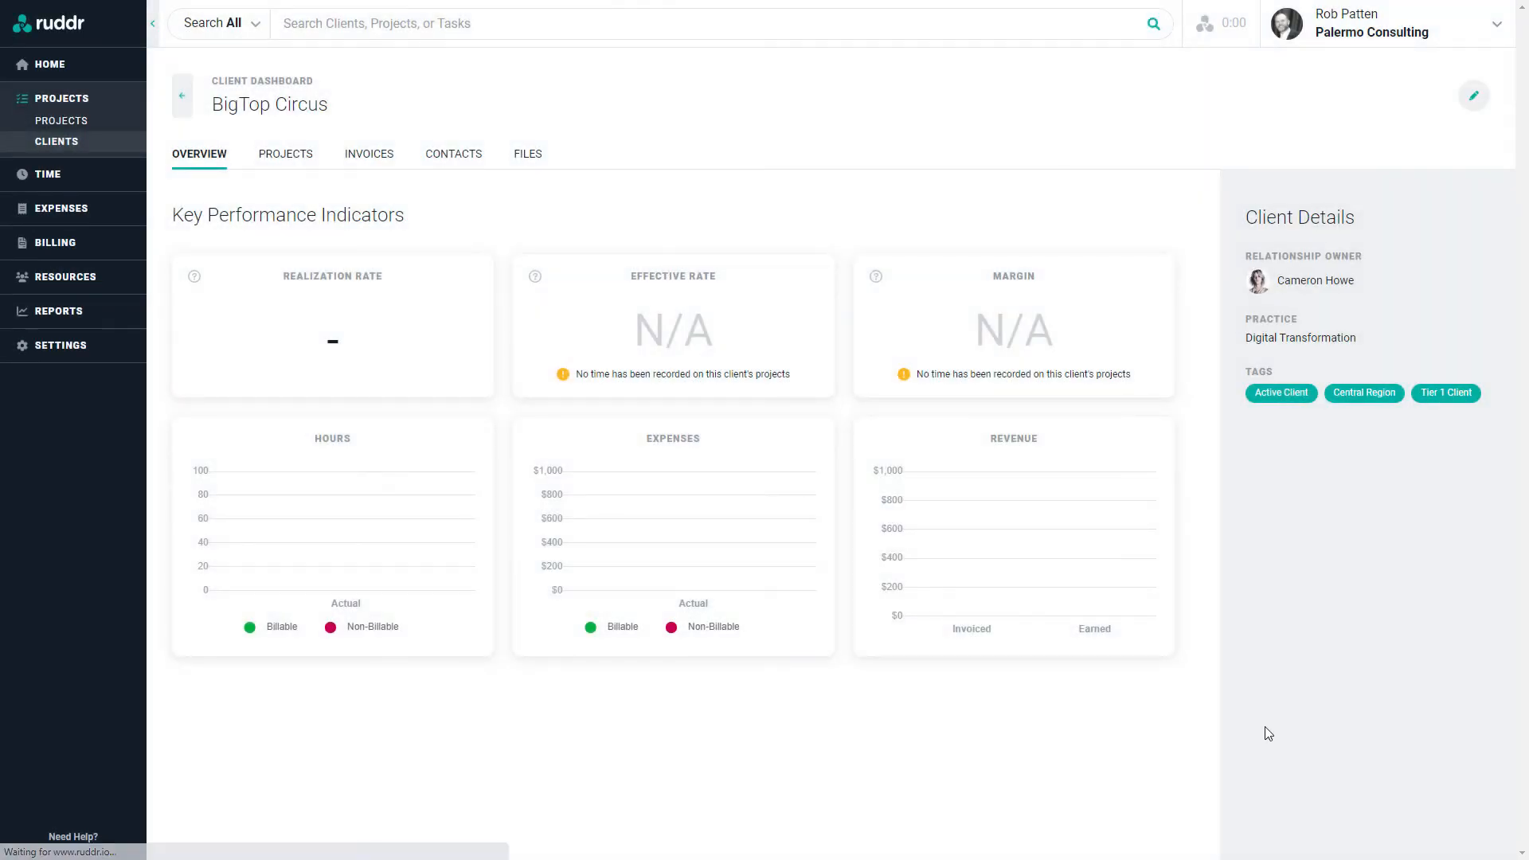